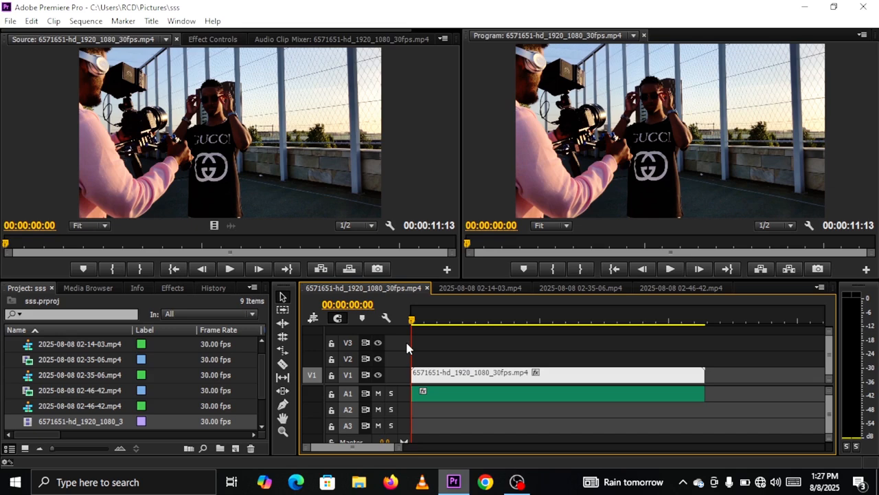
Step: Play the 6571651-hd_1920_1080_30fps.mp4 sequence from the start and stop playback at 00:00:09:21
key("space")
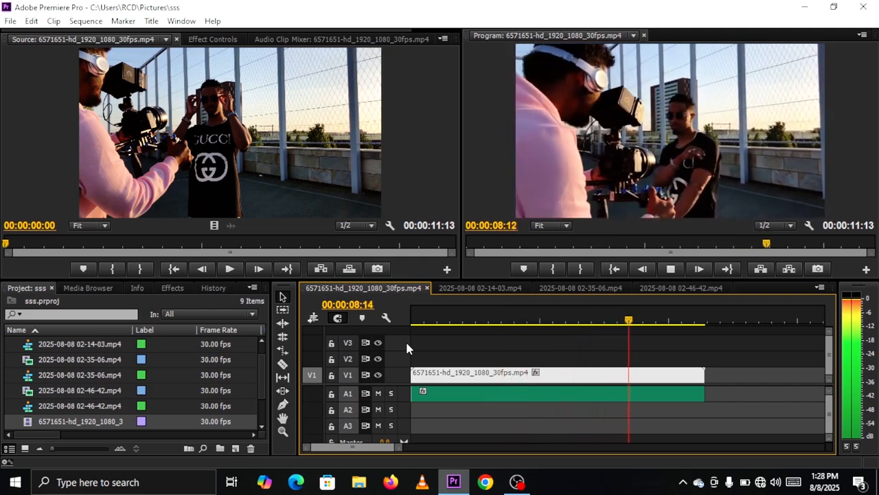
key("space")
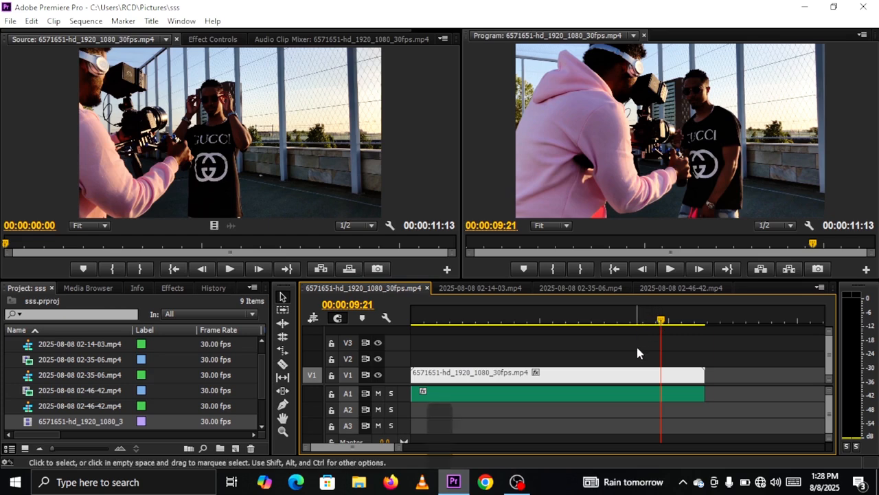
Step: Open the export settings for the 6571651-hd_1920_1080_30fps.mp4 sequence
key("ctrl+m")
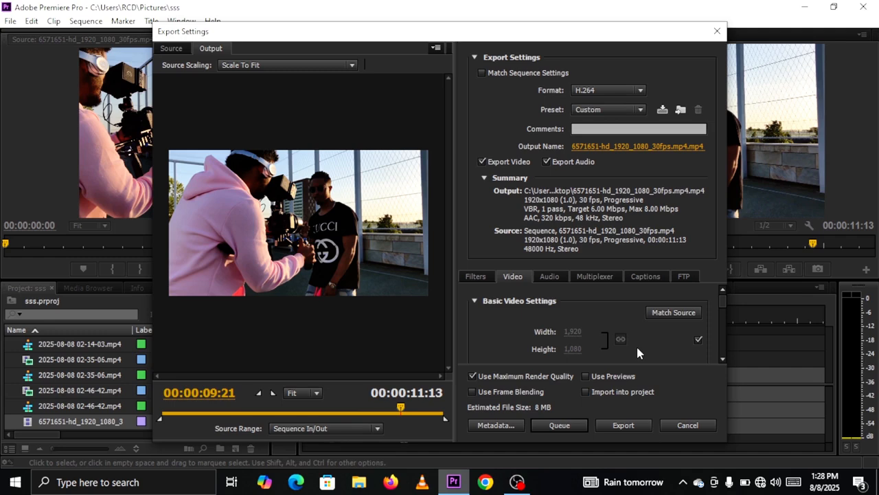
left_click(718, 32)
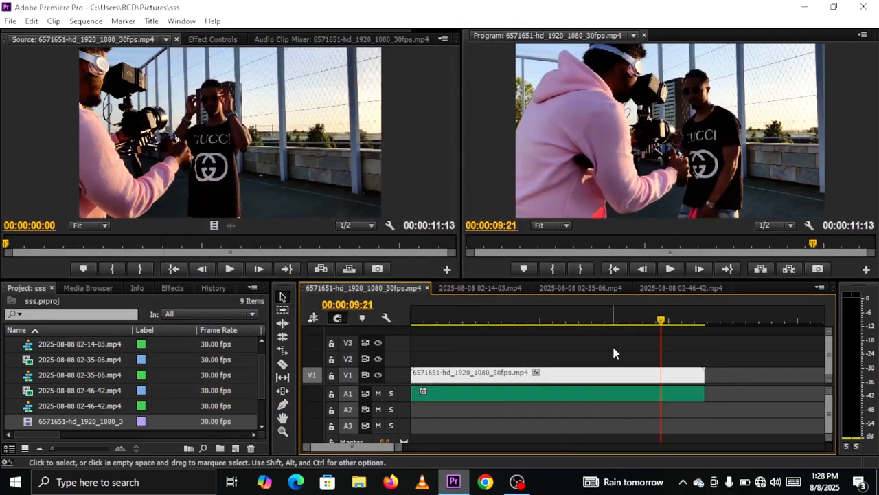
key("ctrl")
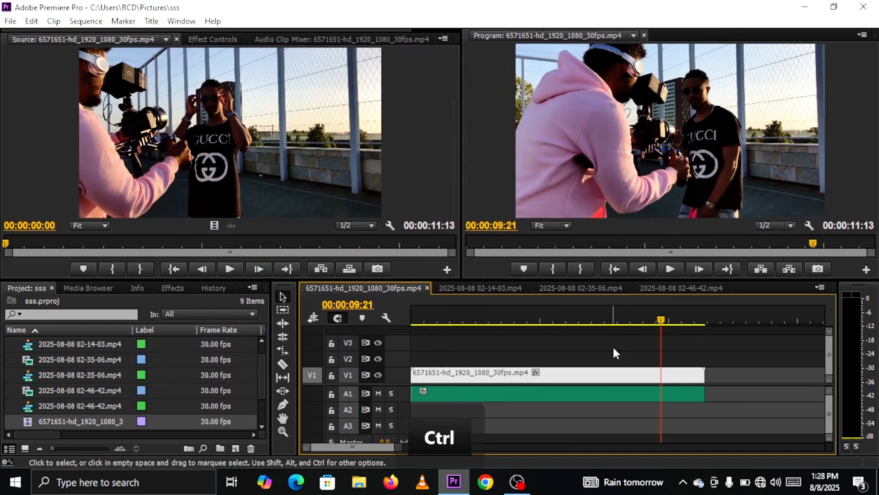
key("ctrl+m")
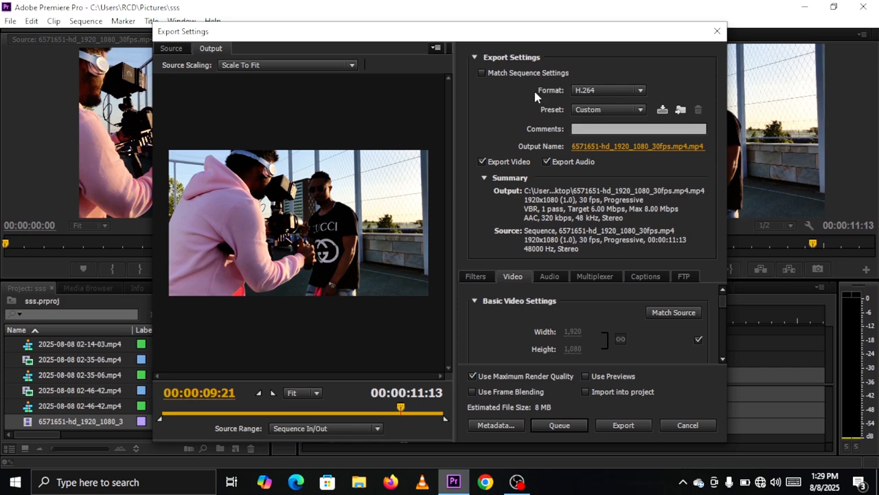
Step: Try AVI as the export format and set the format back to H.264
left_click(640, 91)
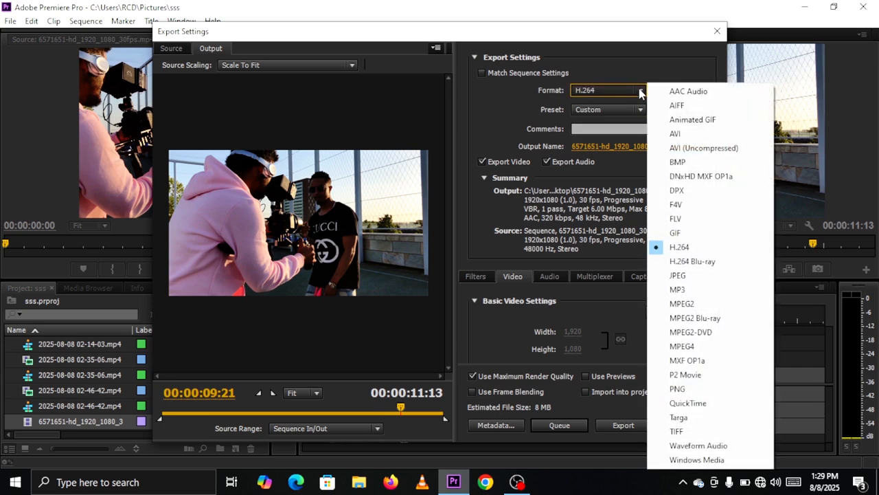
left_click(677, 135)
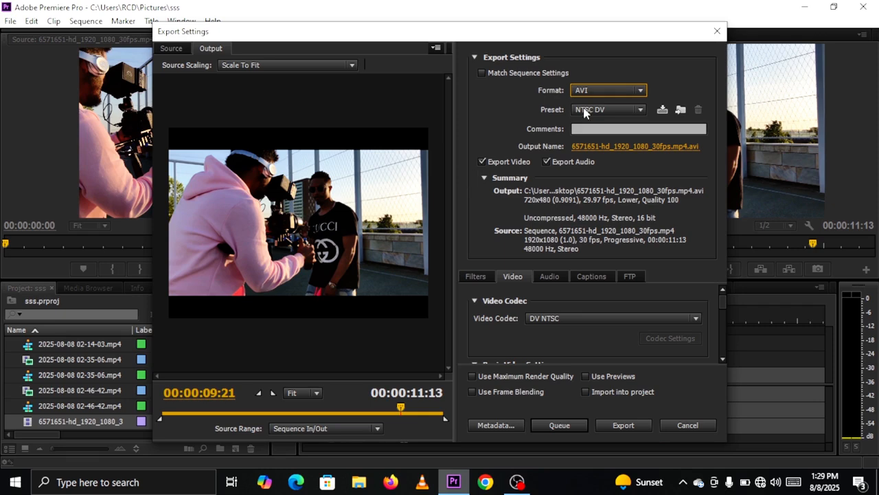
left_click(641, 91)
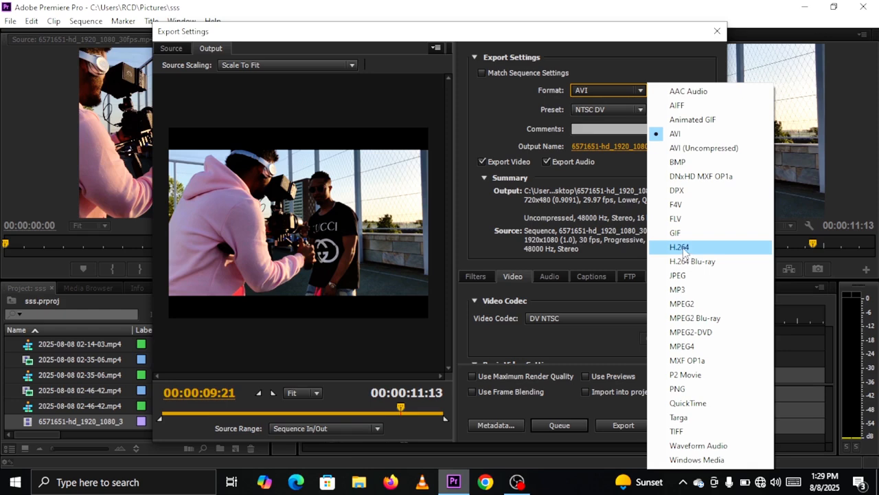
left_click(680, 247)
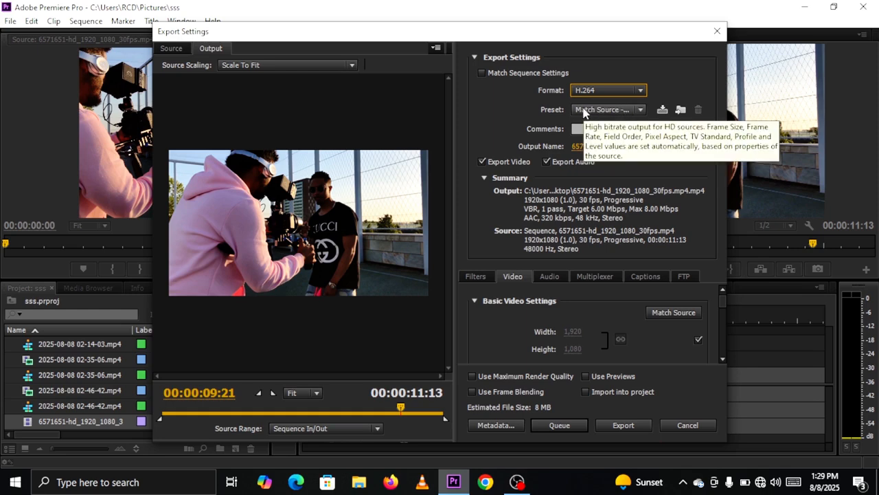
left_click(642, 91)
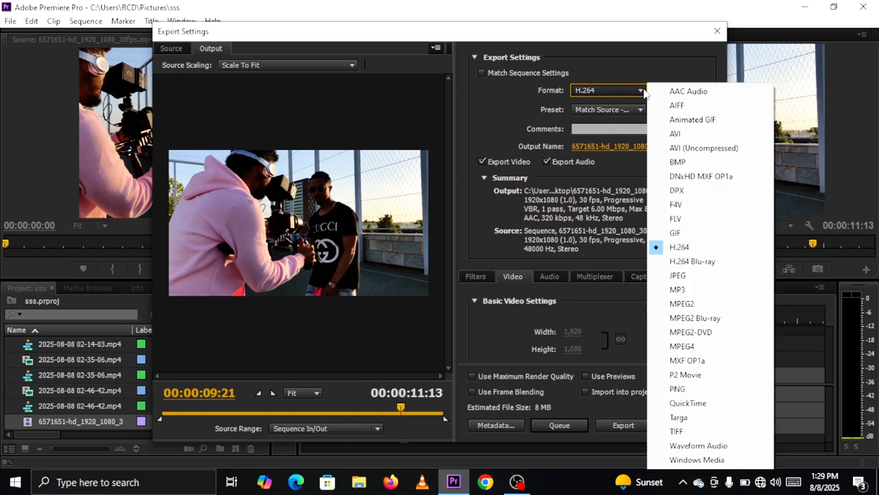
left_click(675, 133)
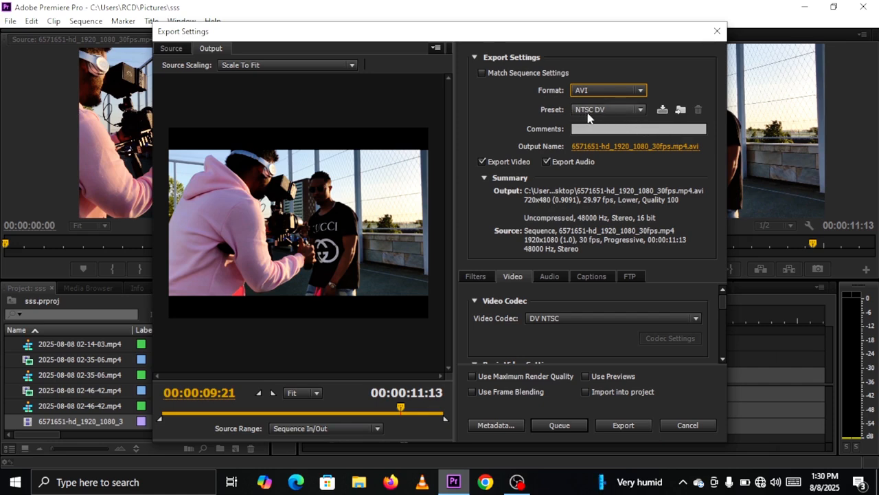
left_click(641, 91)
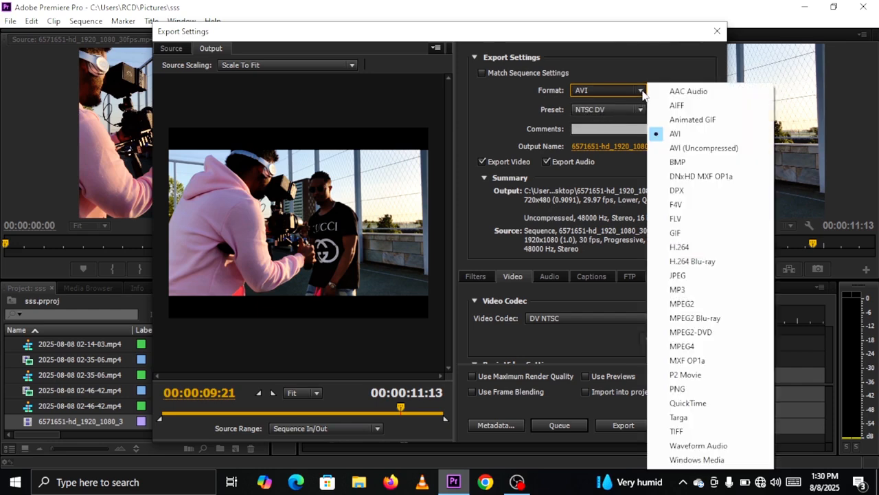
left_click(684, 248)
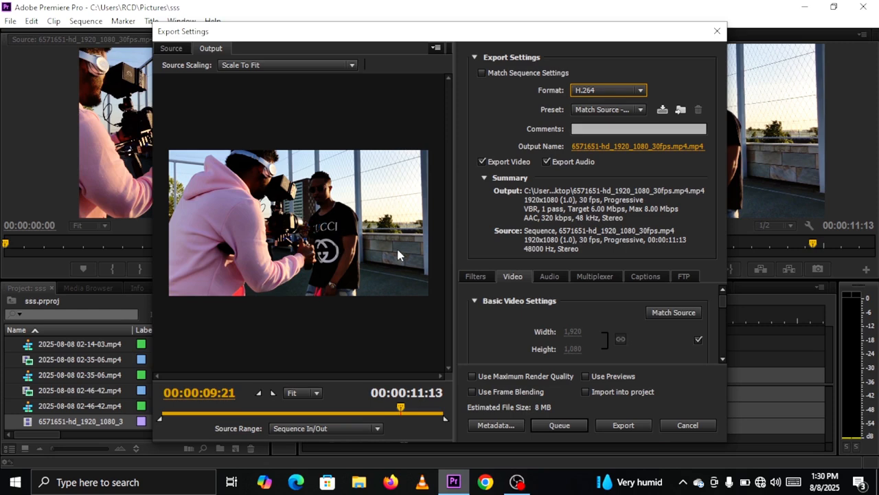
Step: Change the export's output name to OEYU, saving it as an MP4 file on the Desktop
left_click(643, 147)
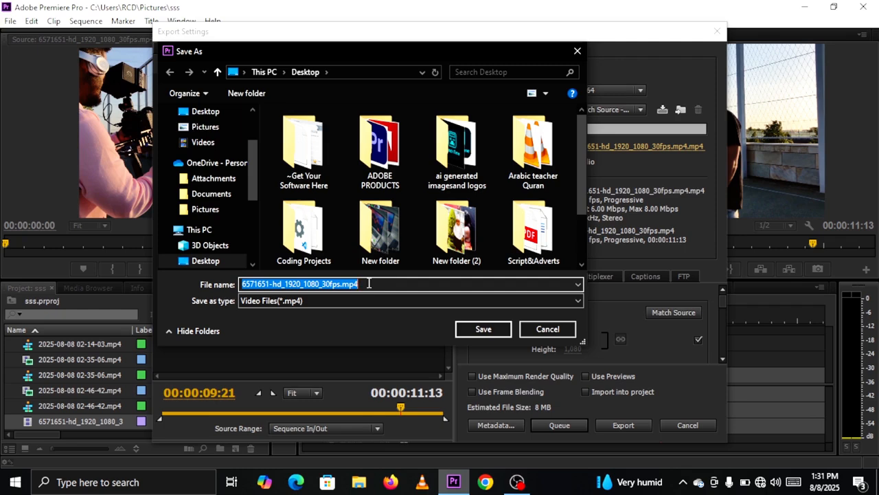
key("BackSpace")
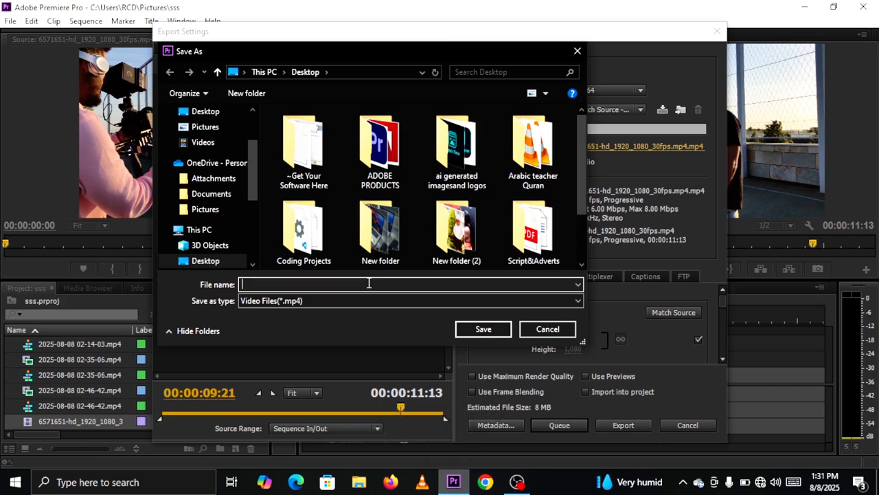
key("BackSpace")
type("OE")
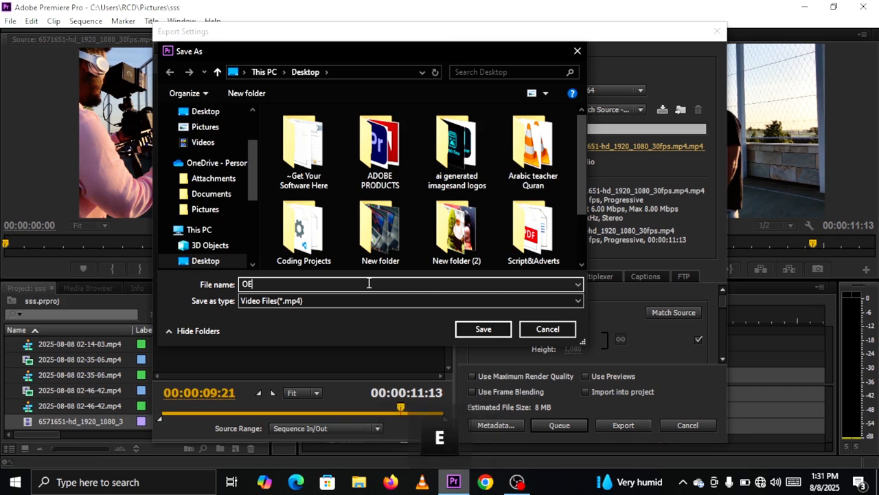
type("YU")
left_click(481, 330)
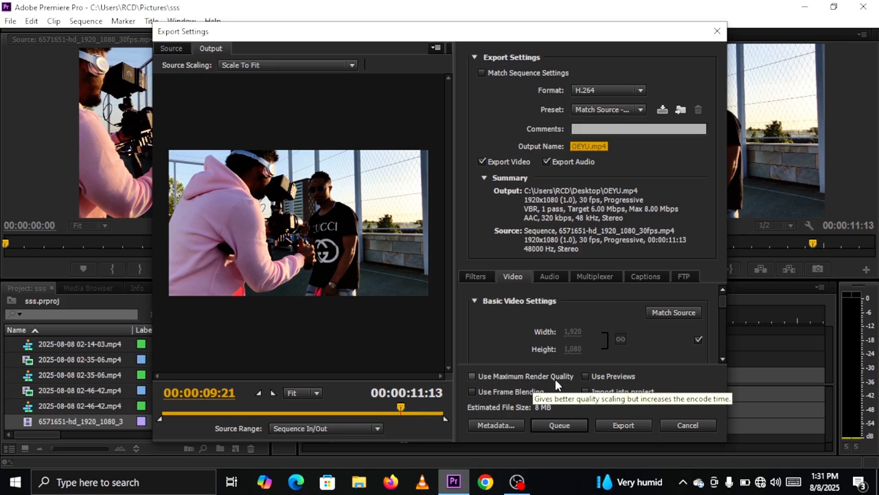
Step: Enable Use Maximum Render Quality and export the sequence immediately with the current settings
left_click(472, 377)
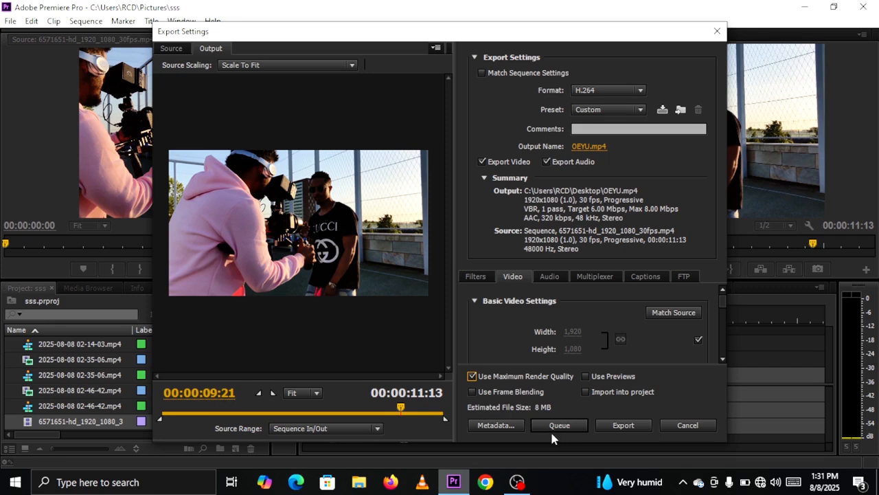
left_click(623, 425)
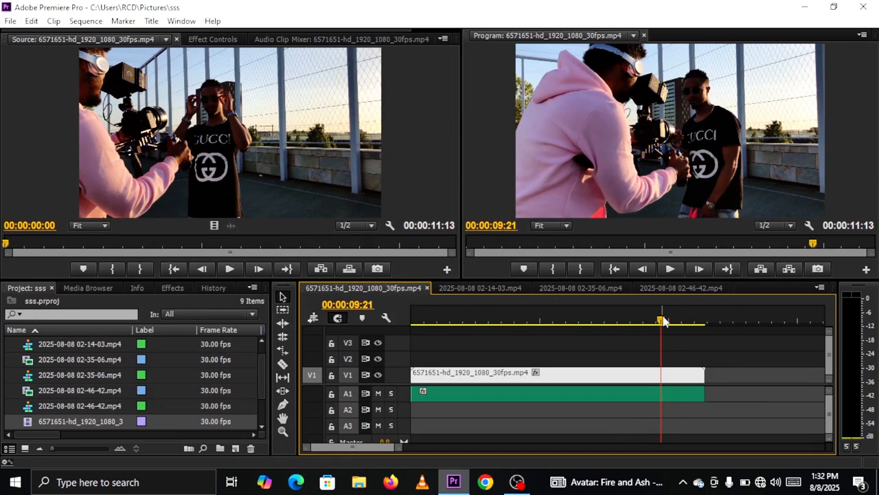
left_click_drag(663, 321, 557, 334)
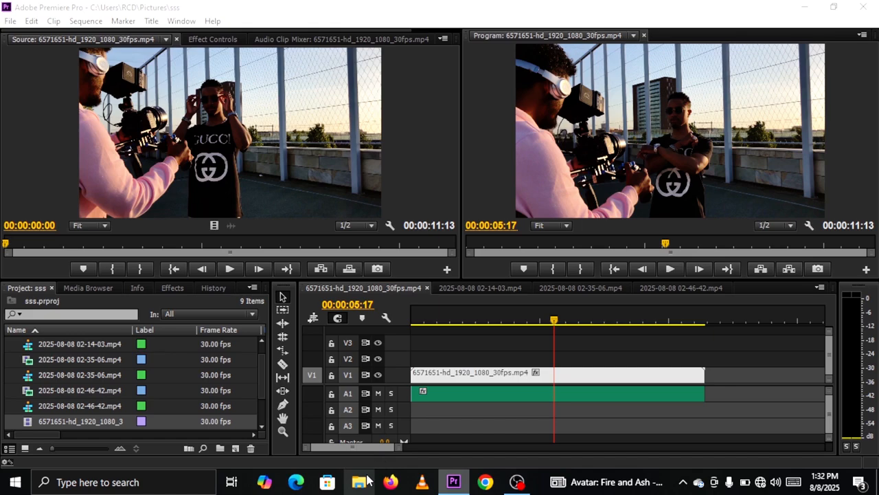
Step: Switch to File Explorer, play the exported OEYU video from the Desktop to check it, and close the folder window
left_click(367, 483)
left_click(500, 137)
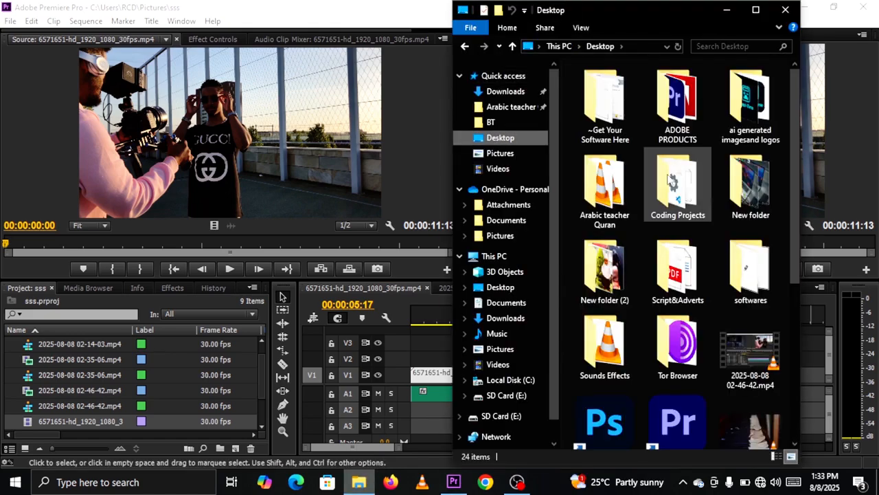
left_click_drag(792, 160, 842, 333)
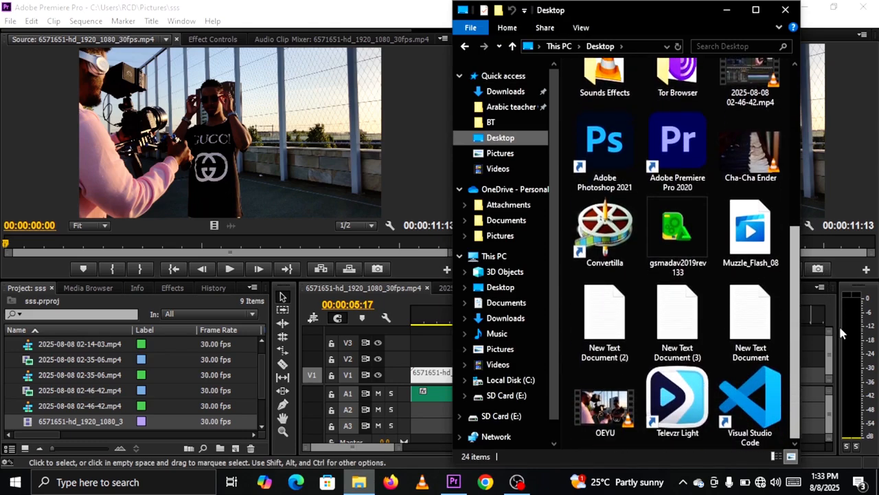
left_click(605, 404)
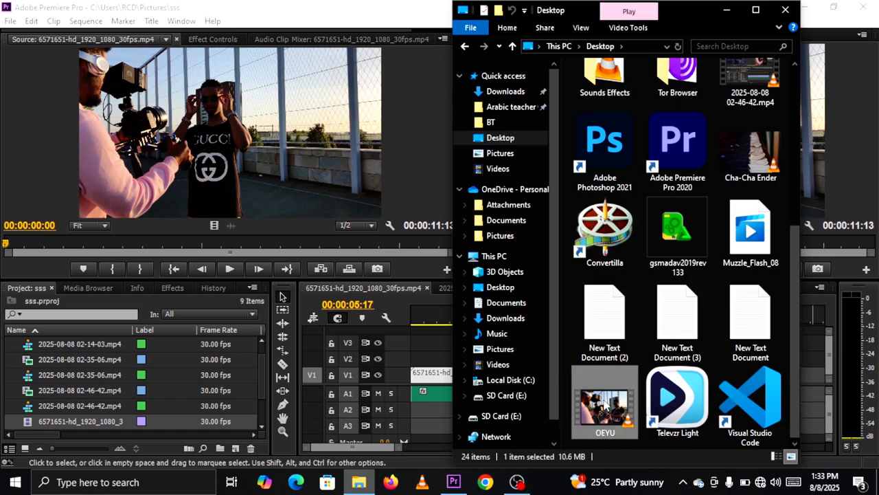
double_click(606, 405)
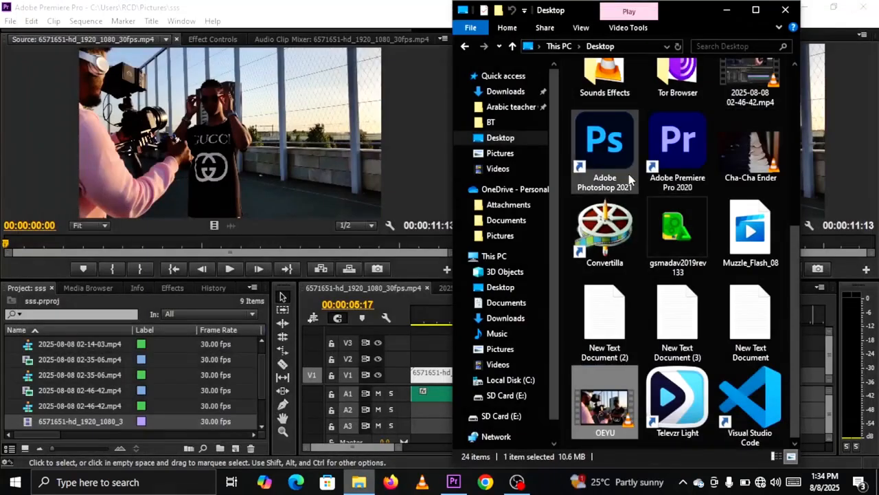
left_click(787, 11)
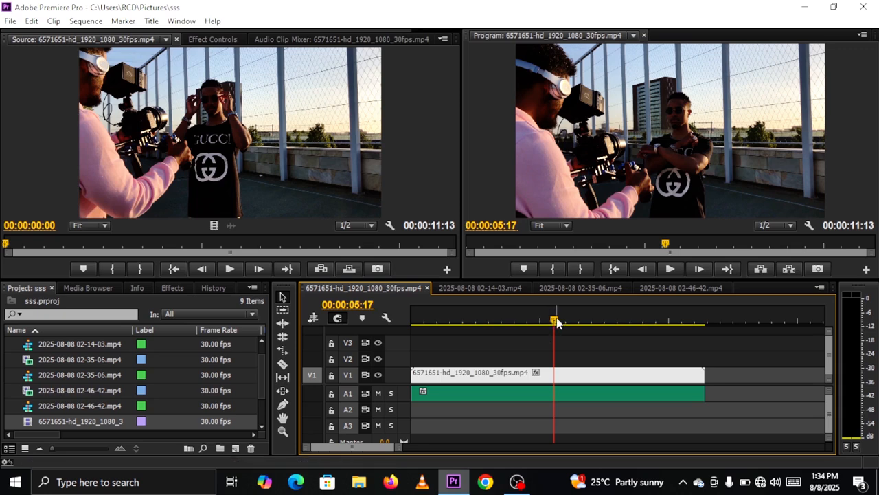
left_click_drag(557, 323, 597, 331)
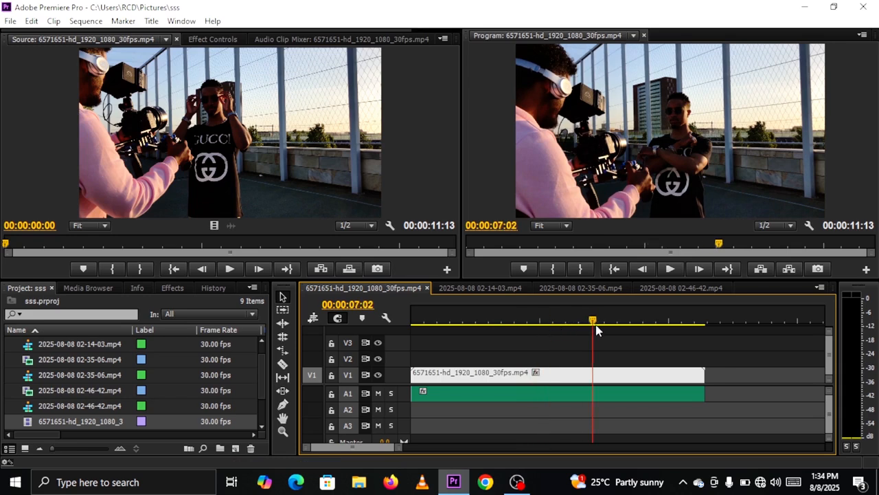